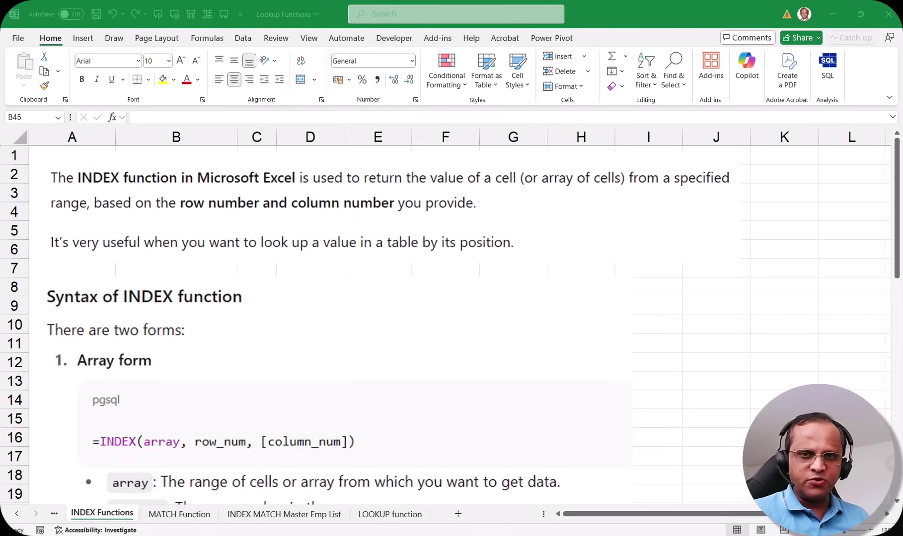
# Step: Compare the VLOOKUP Function employee table with Master Emp List twice, ending on VLOOKUP Function
pyautogui.scroll(5, 72, 517)
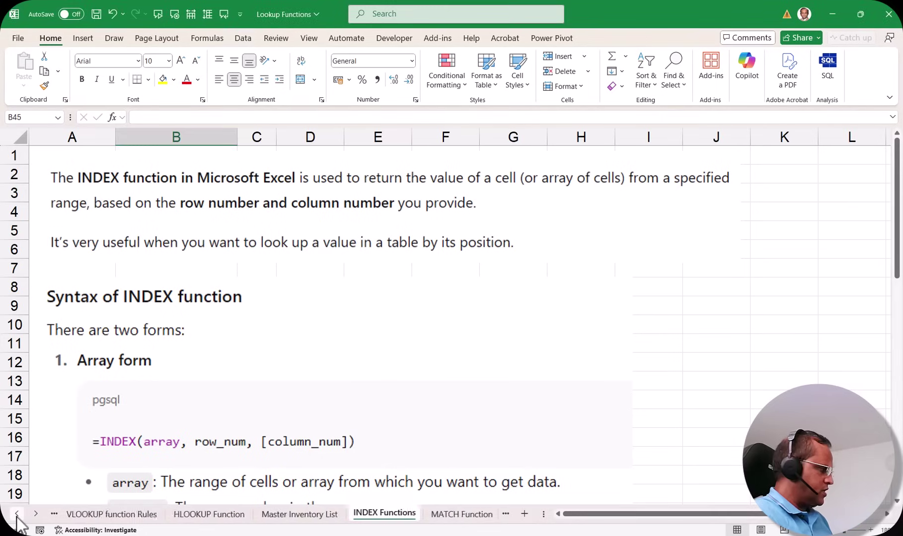
pyautogui.click(112, 517)
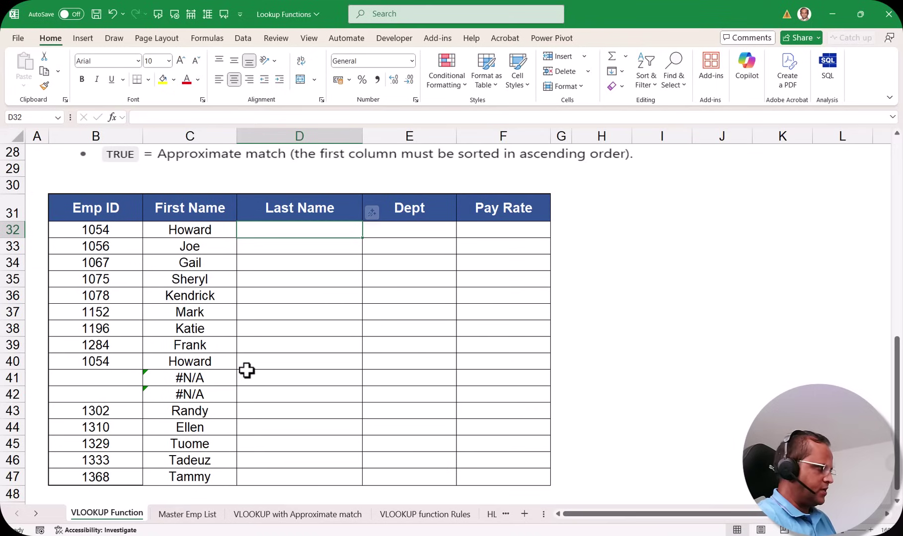
pyautogui.click(186, 516)
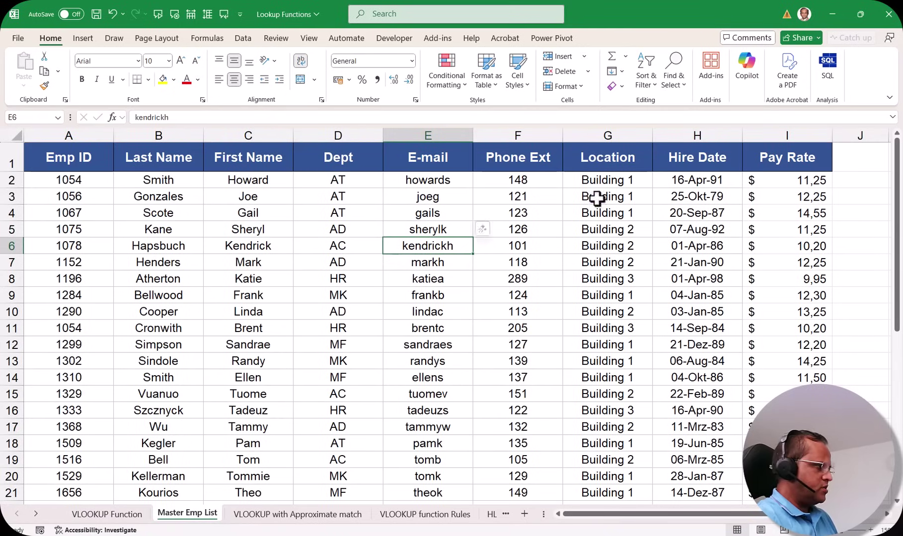
pyautogui.click(107, 515)
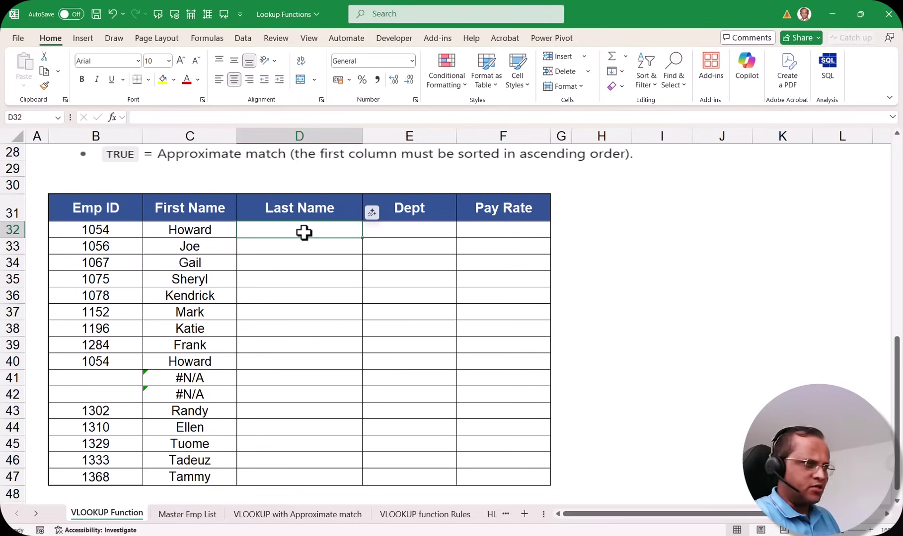
pyautogui.click(188, 515)
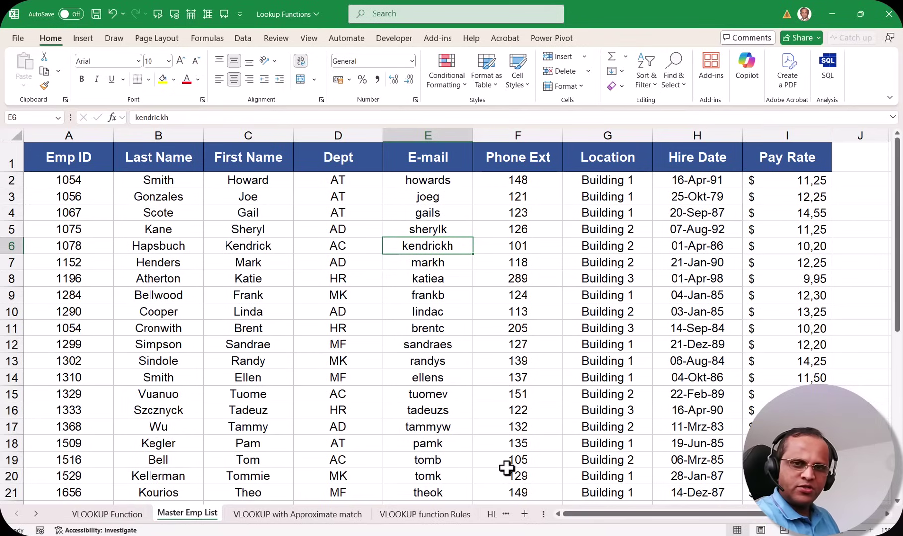
pyautogui.click(131, 516)
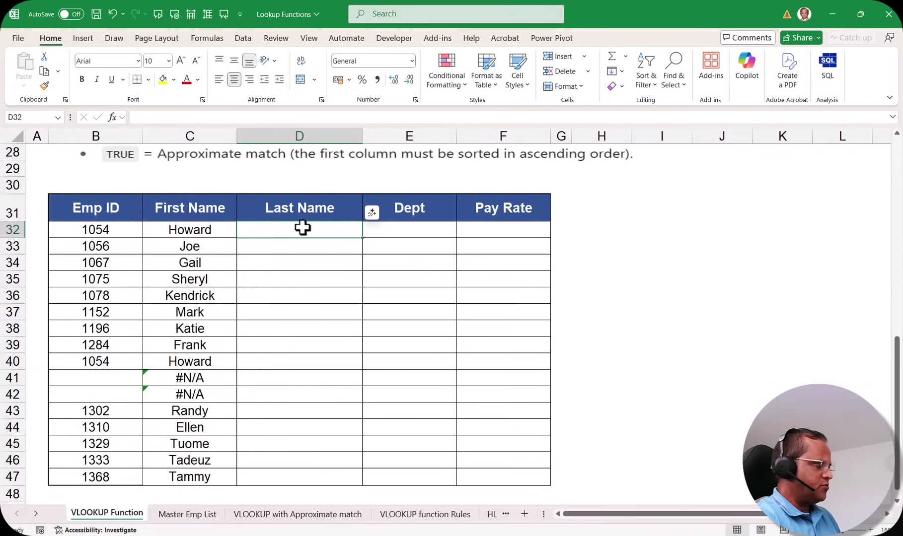
pyautogui.click(103, 229)
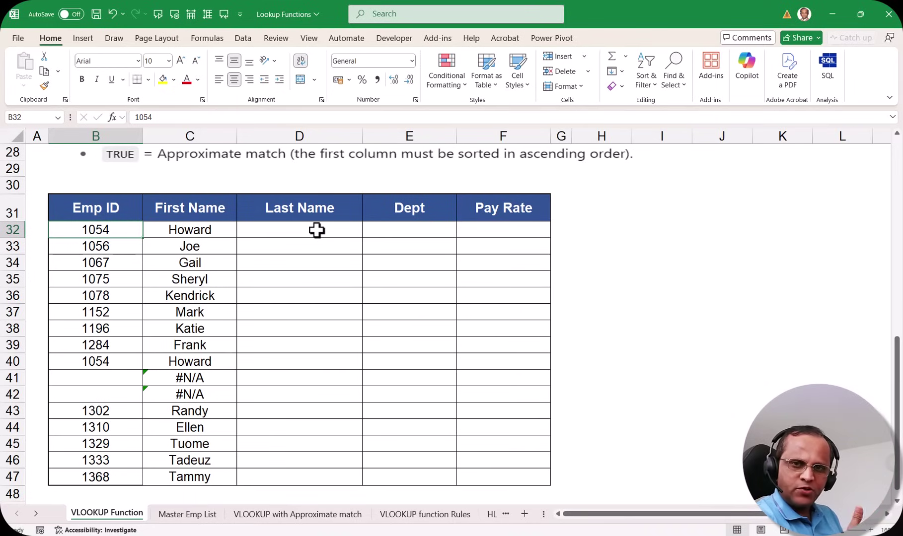
pyautogui.click(300, 231)
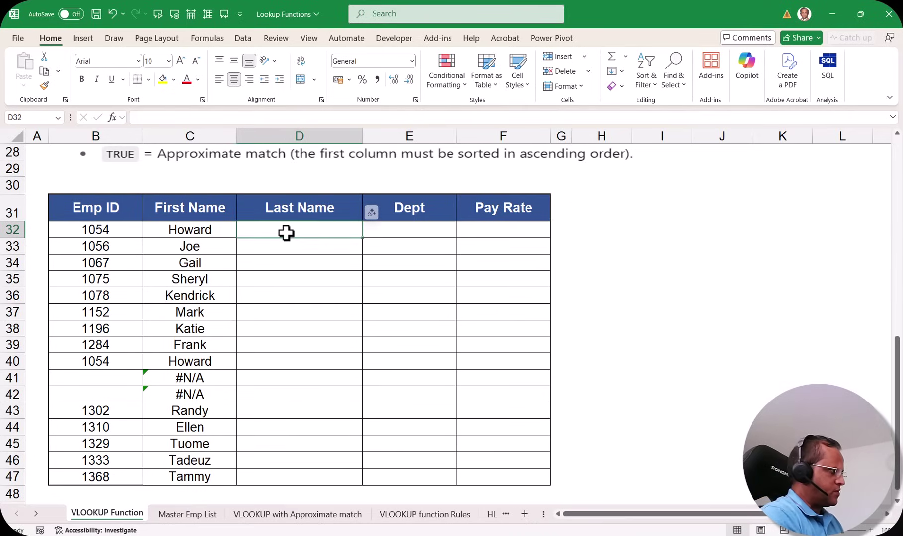
# Step: Start =INDEX in D32 and open its array-form (array, row_num, column_num) argument dialog
pyautogui.write('=index')
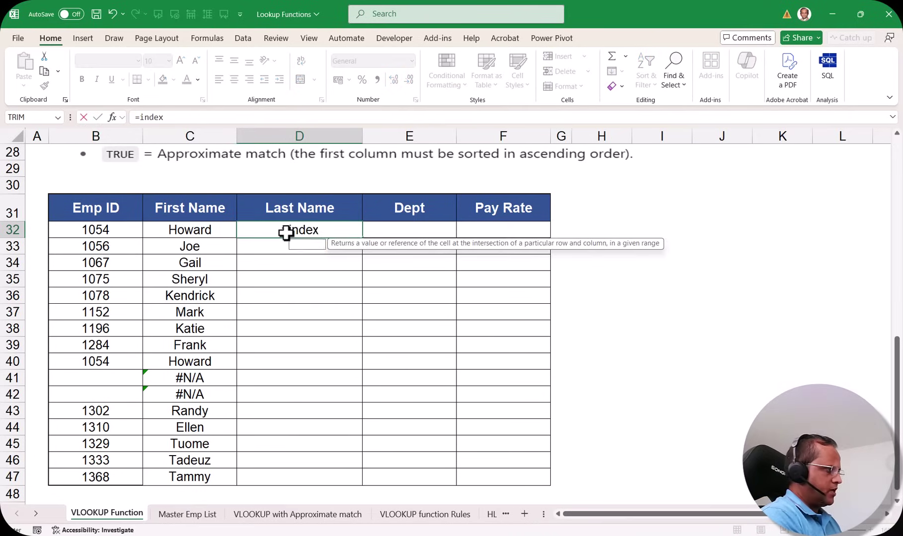
pyautogui.press('Tab')
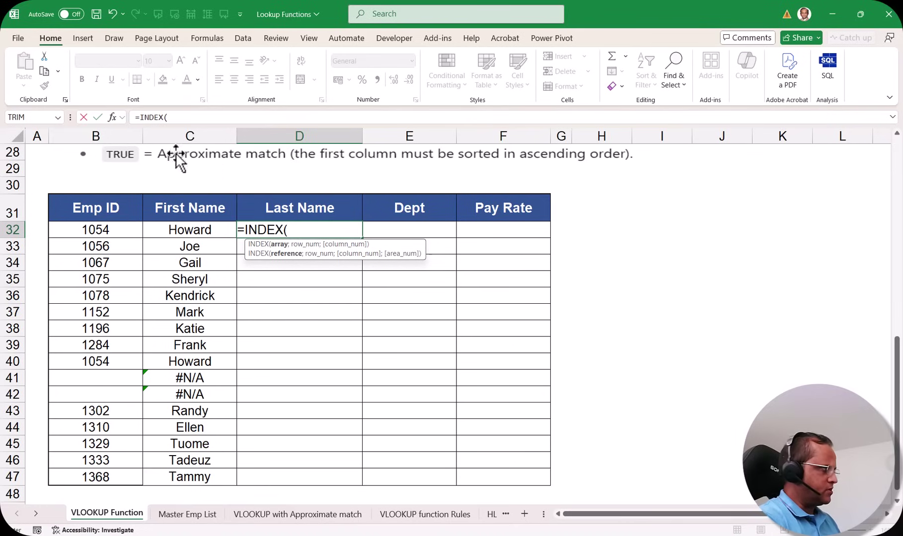
pyautogui.click(112, 118)
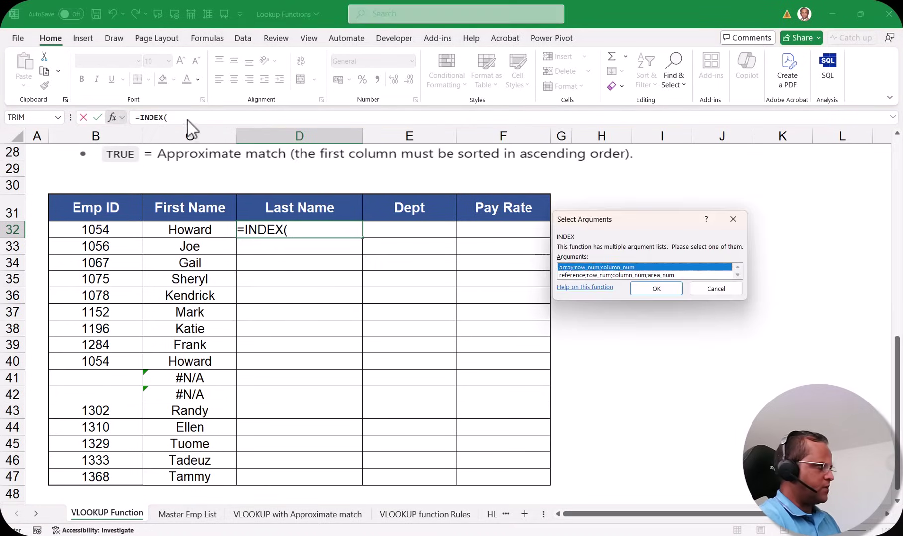
pyautogui.moveTo(610, 219); pyautogui.dragTo(560, 190)
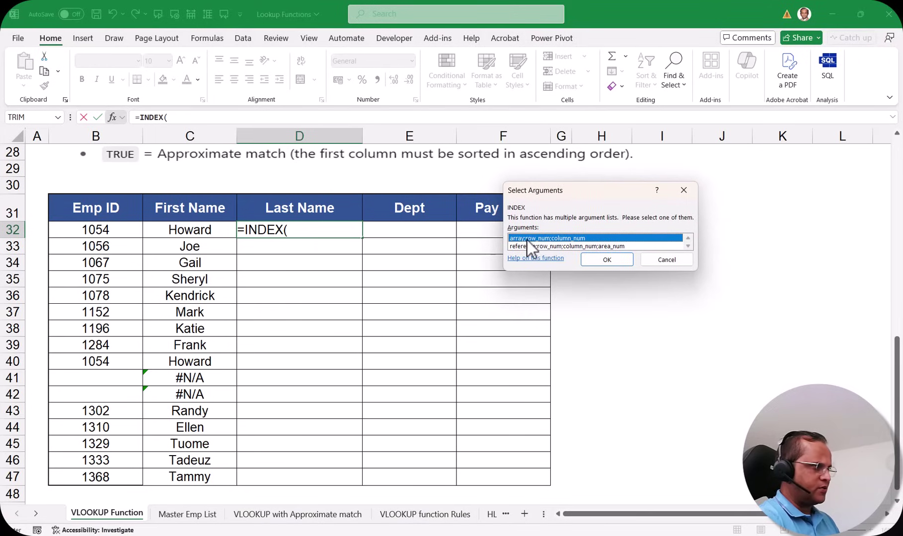
pyautogui.click(597, 260)
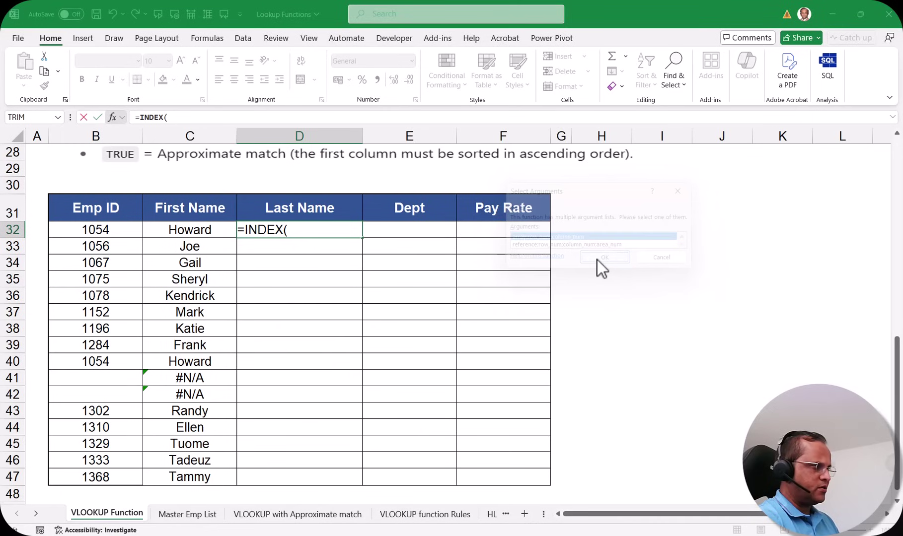
pyautogui.moveTo(571, 174); pyautogui.dragTo(364, 271)
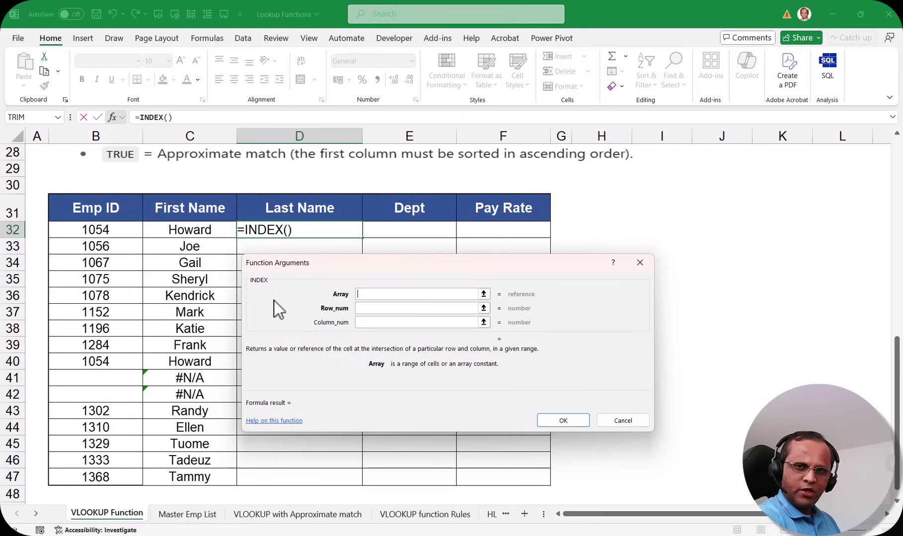
# Step: Set the INDEX Array argument to 'Master Emp List'!B:B, the Last Name column
pyautogui.moveTo(329, 263); pyautogui.dragTo(329, 272)
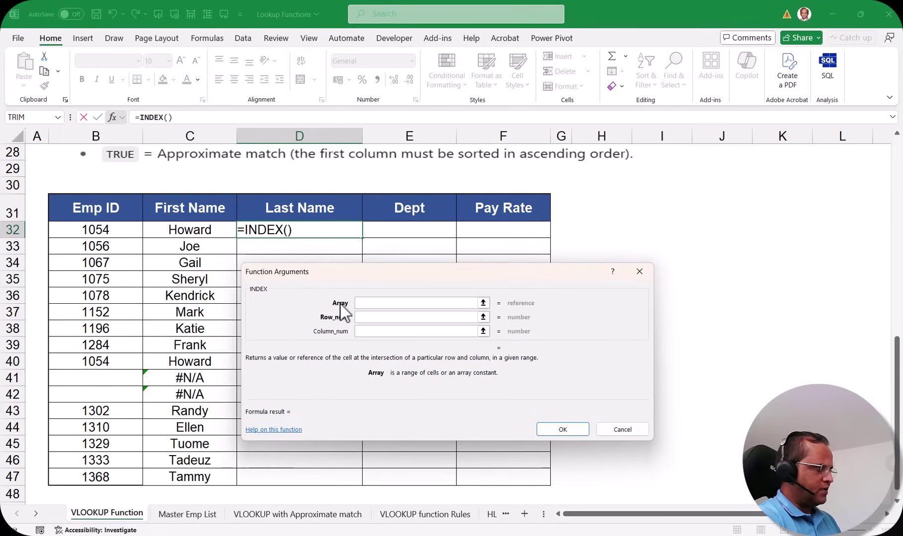
pyautogui.click(187, 516)
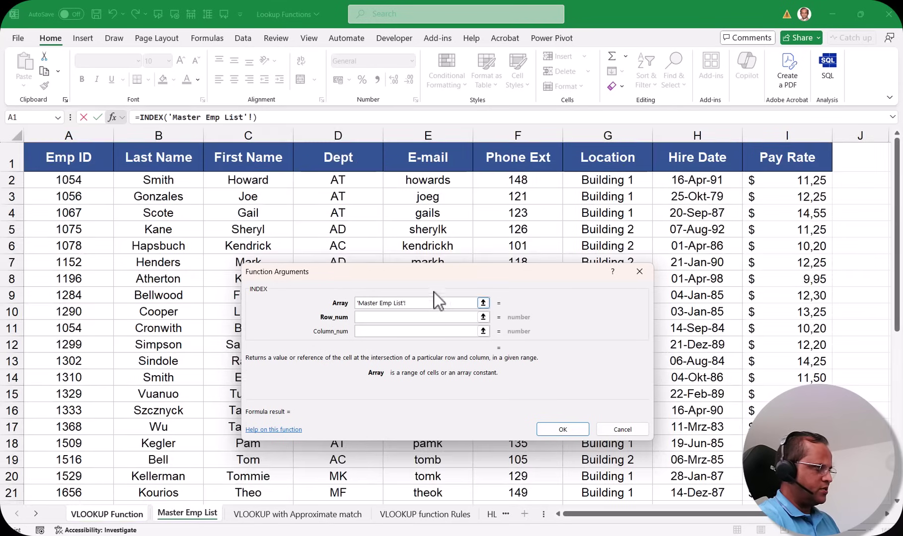
pyautogui.moveTo(434, 276); pyautogui.dragTo(513, 243)
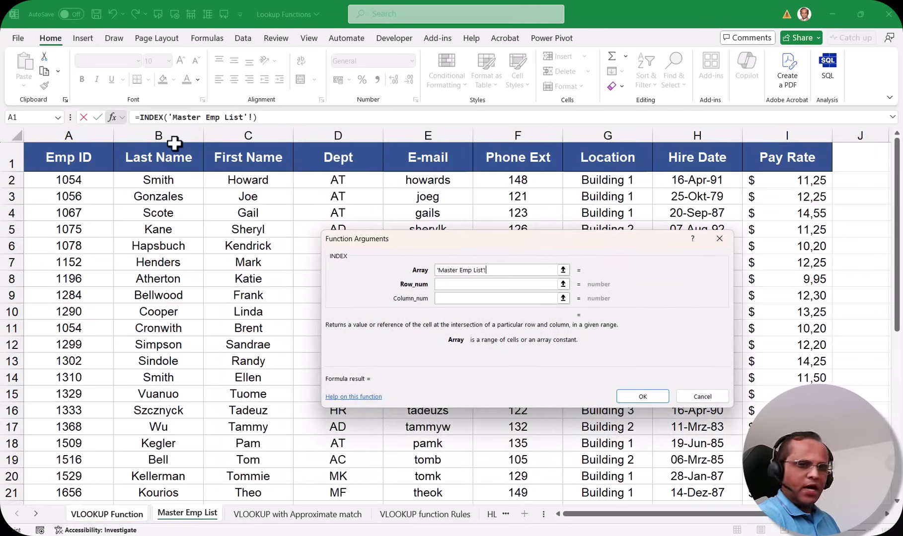
pyautogui.click(170, 138)
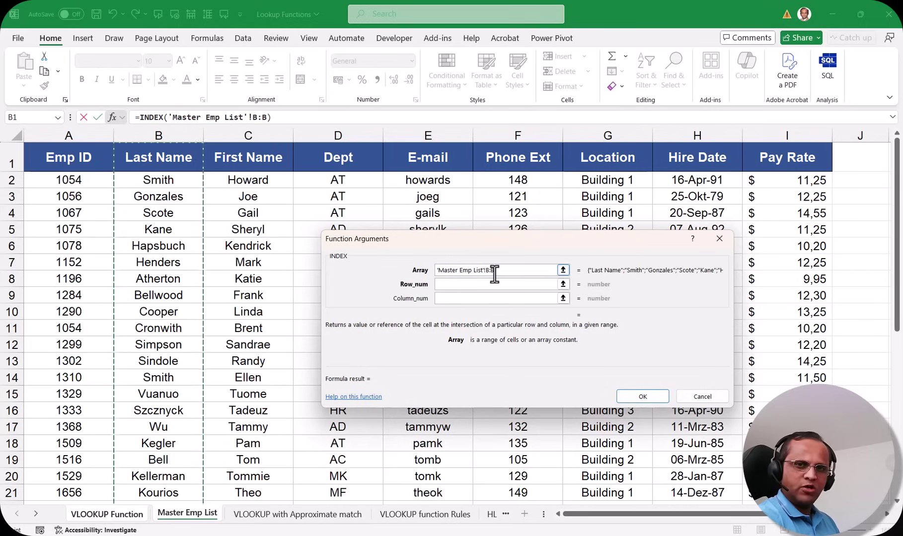
pyautogui.moveTo(534, 246); pyautogui.dragTo(482, 254)
pyautogui.click(397, 293)
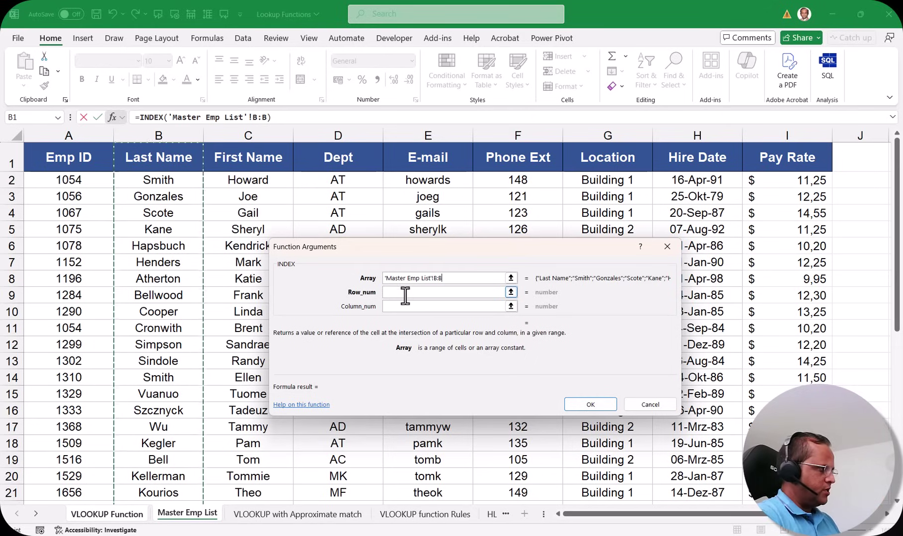
# Step: Fill Row_num with MATCH(B32;'Master Emp List'!A:A;0) to locate the Emp ID's row
pyautogui.click(406, 294)
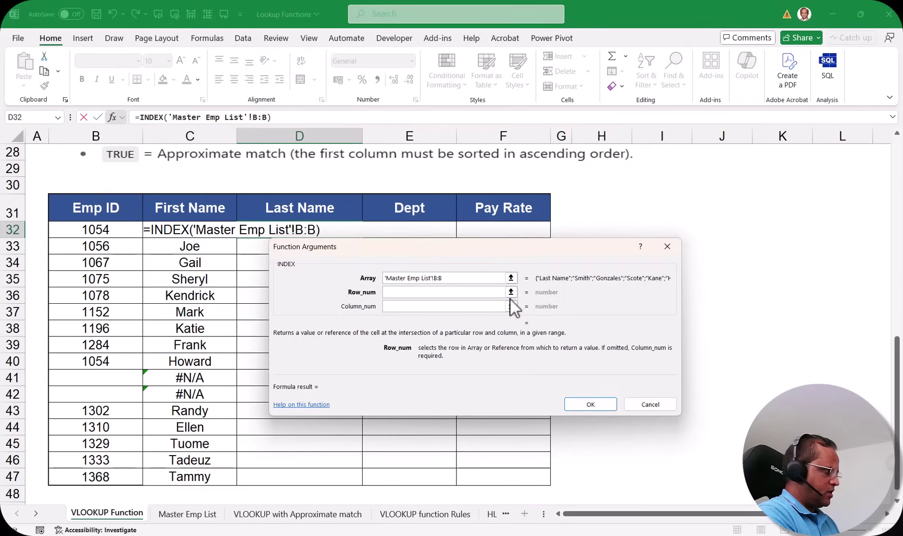
pyautogui.write('MATCH(')
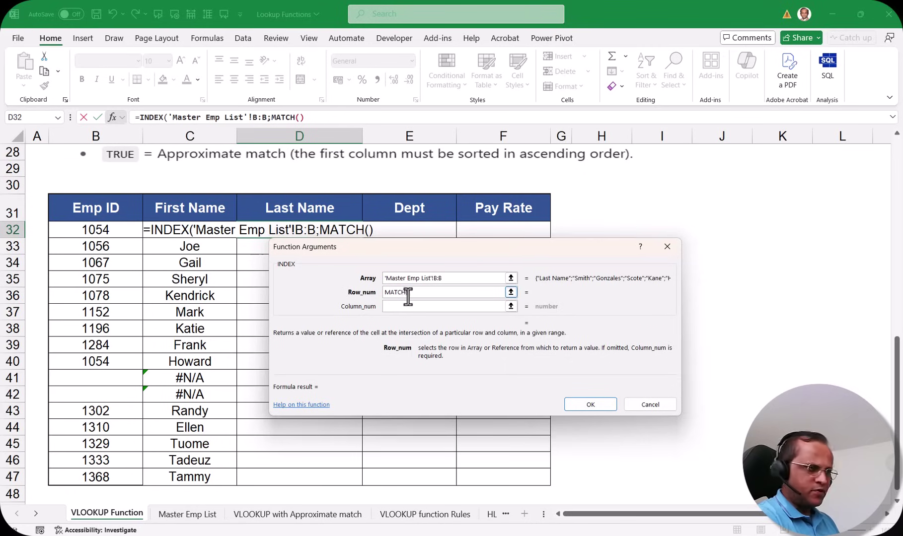
pyautogui.click(101, 229)
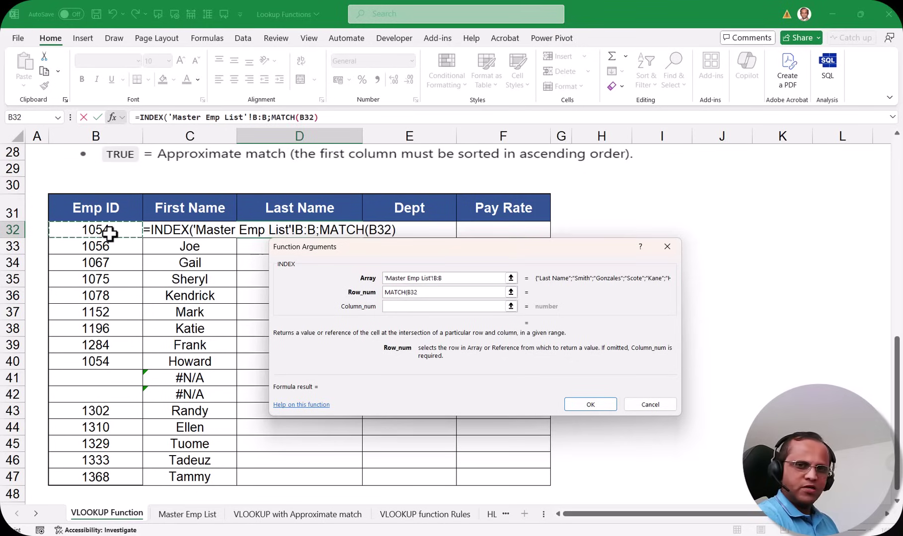
pyautogui.write(';')
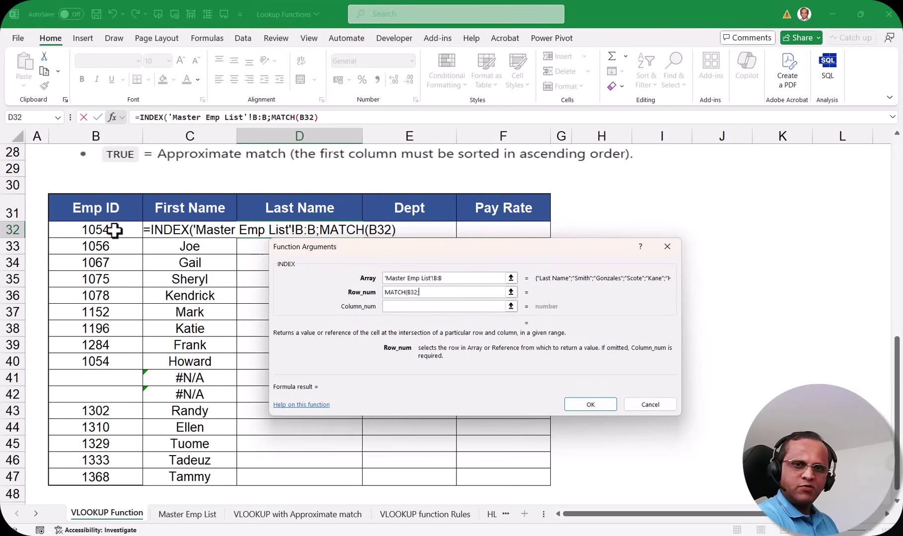
pyautogui.click(184, 514)
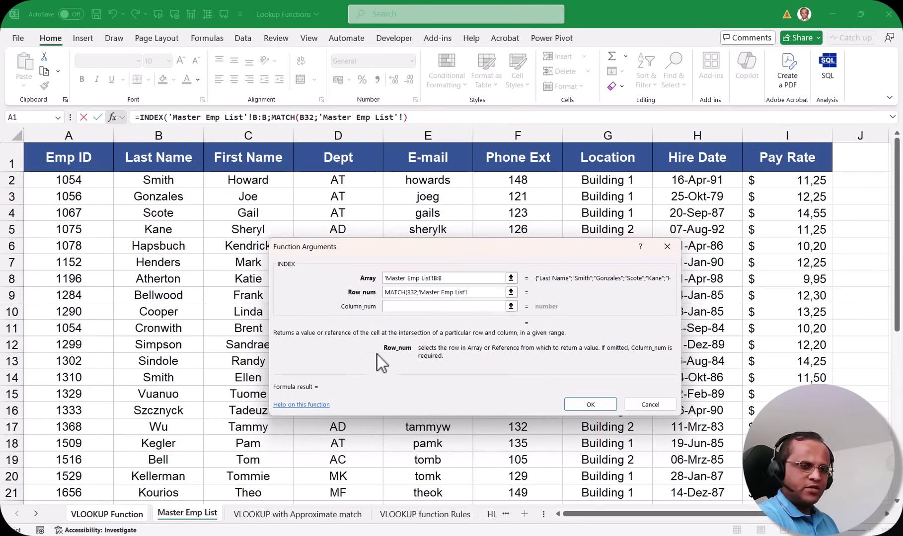
pyautogui.click(95, 132)
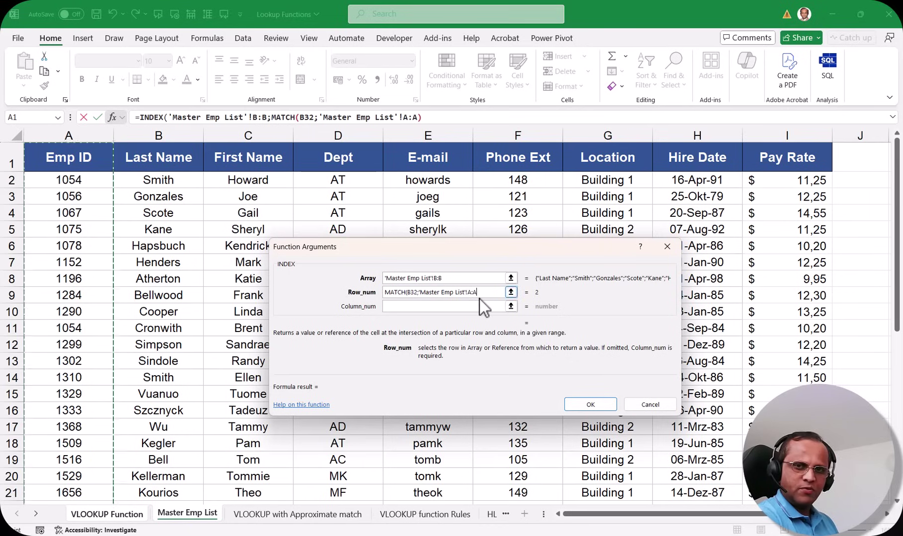
pyautogui.write(';0')
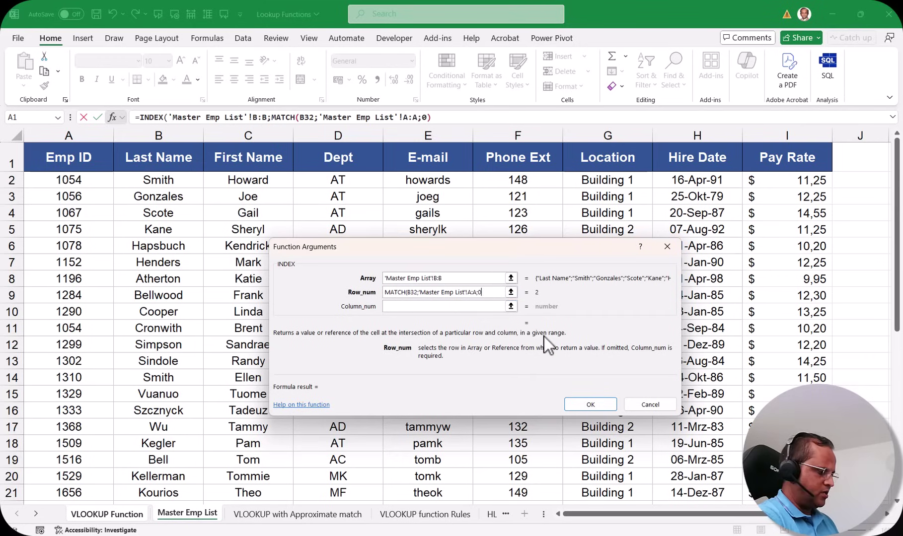
pyautogui.write(')')
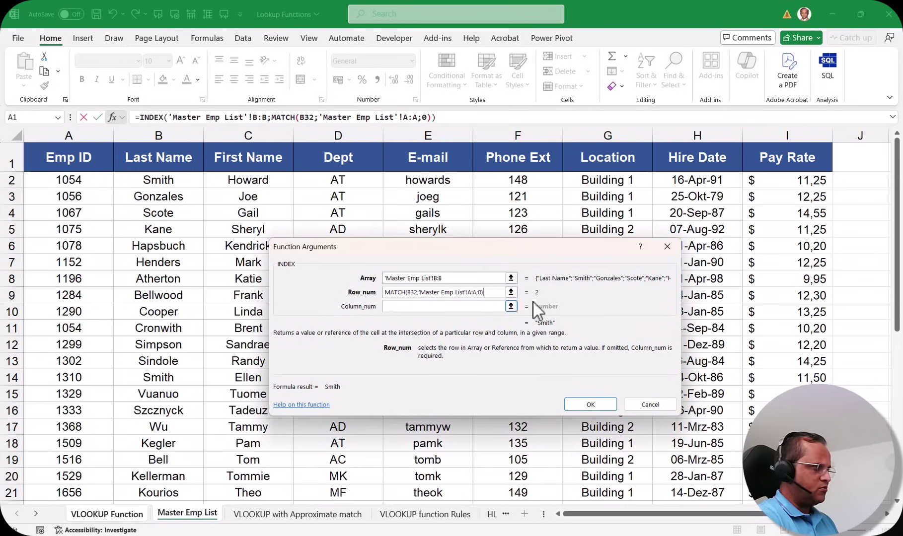
pyautogui.click(387, 306)
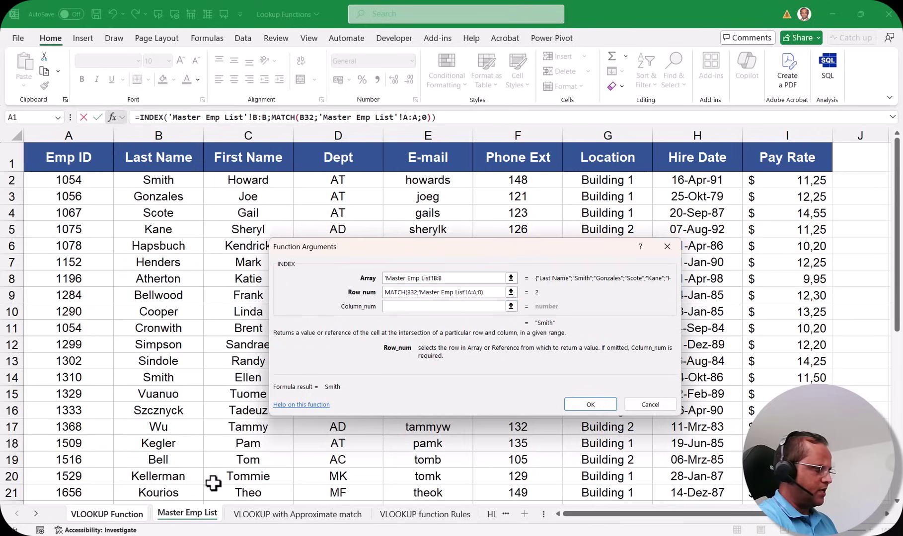
pyautogui.click(74, 517)
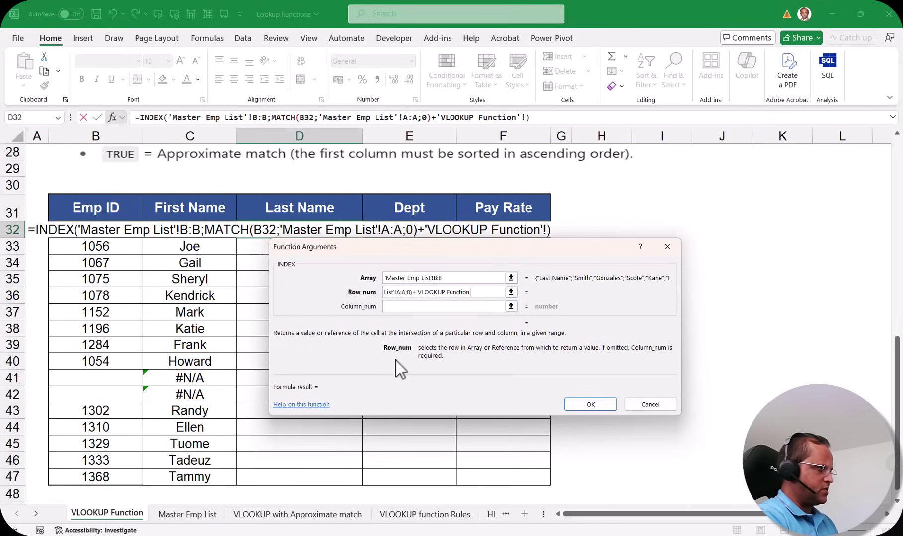
pyautogui.hotkey('ctrl', 'z')
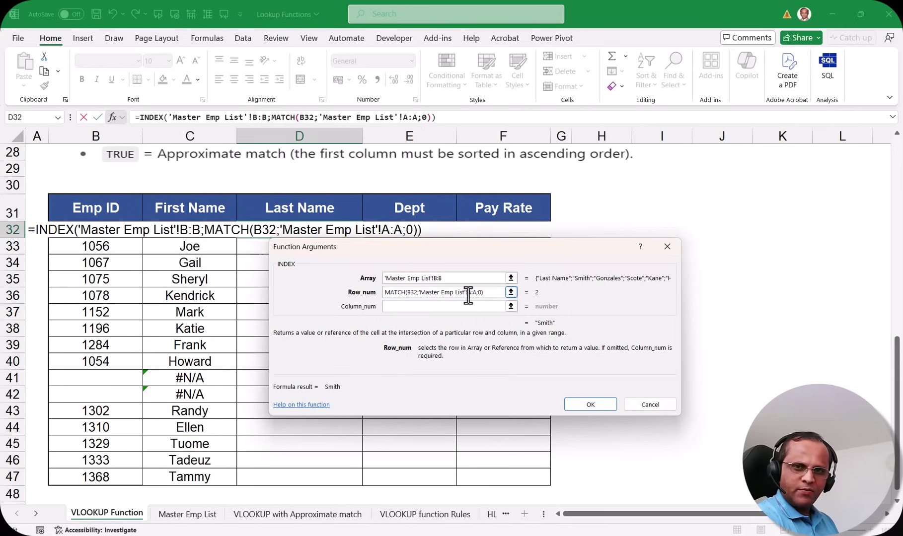
pyautogui.click(187, 514)
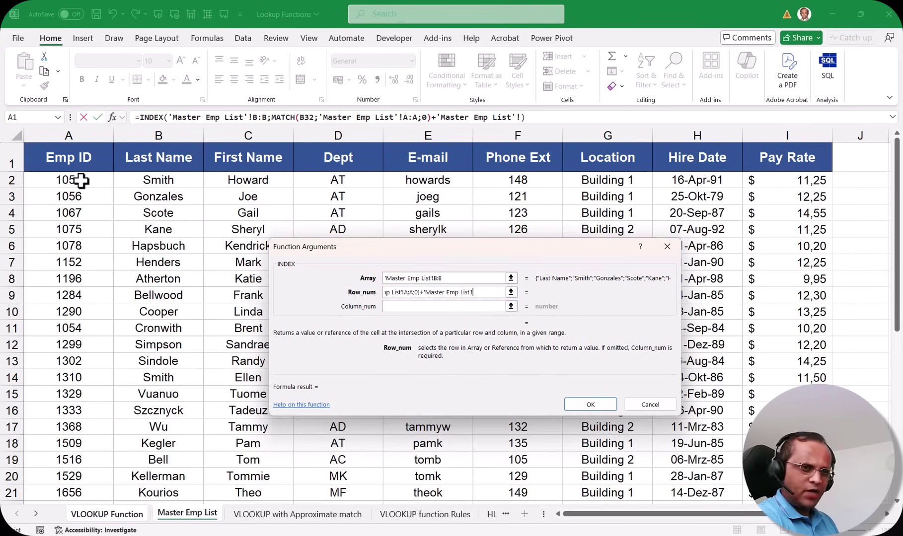
pyautogui.press('BackSpace')
pyautogui.press('BackSpace')
pyautogui.press('BackSpace')
pyautogui.press('BackSpace')
pyautogui.press('BackSpace')
pyautogui.press('BackSpace')
pyautogui.press('BackSpace')
pyautogui.press('BackSpace')
pyautogui.press('BackSpace')
pyautogui.press('BackSpace')
pyautogui.press('BackSpace')
pyautogui.press('BackSpace')
pyautogui.press('BackSpace')
pyautogui.press('BackSpace')
pyautogui.press('BackSpace')
pyautogui.press('BackSpace')
pyautogui.press('BackSpace')
pyautogui.press('BackSpace')
pyautogui.press('BackSpace')
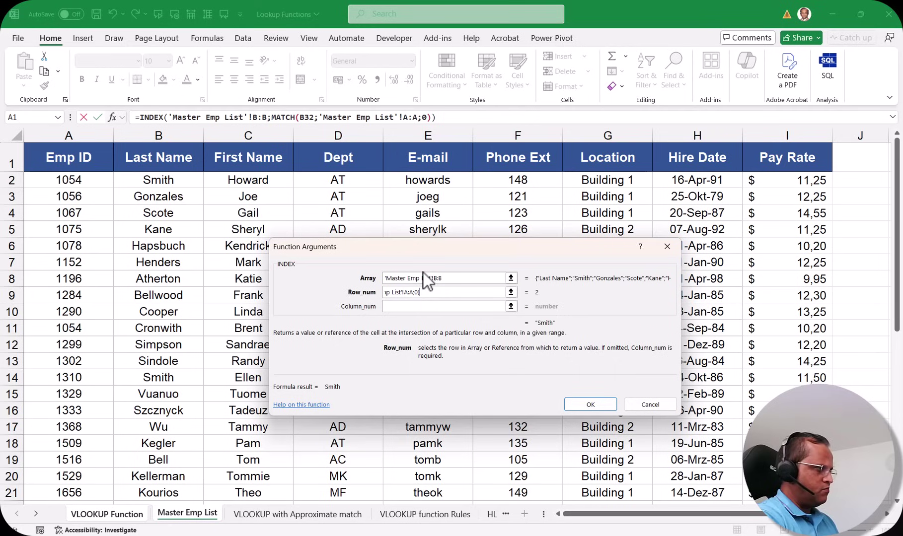
pyautogui.press('Home')
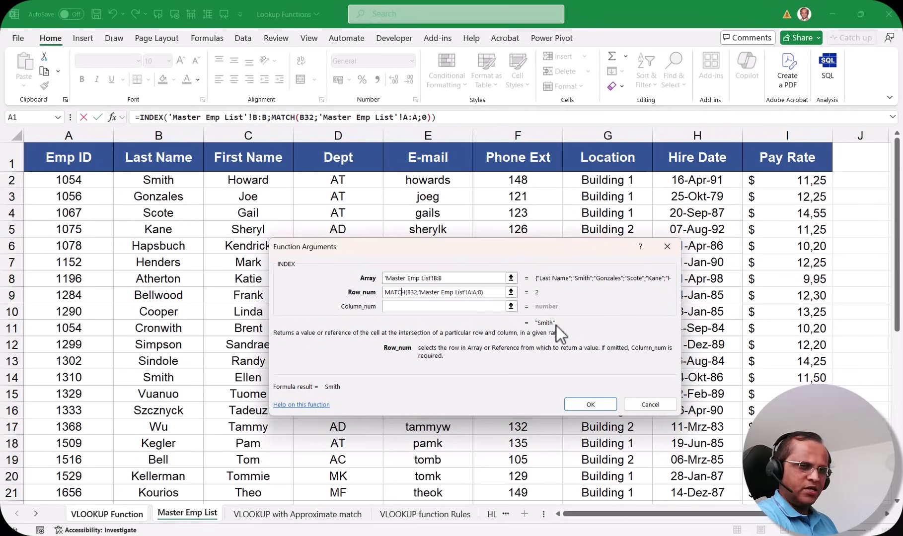
# Step: Enter the INDEX/MATCH formula in D32 and select the Emp ID column on Master Emp List
pyautogui.click(593, 406)
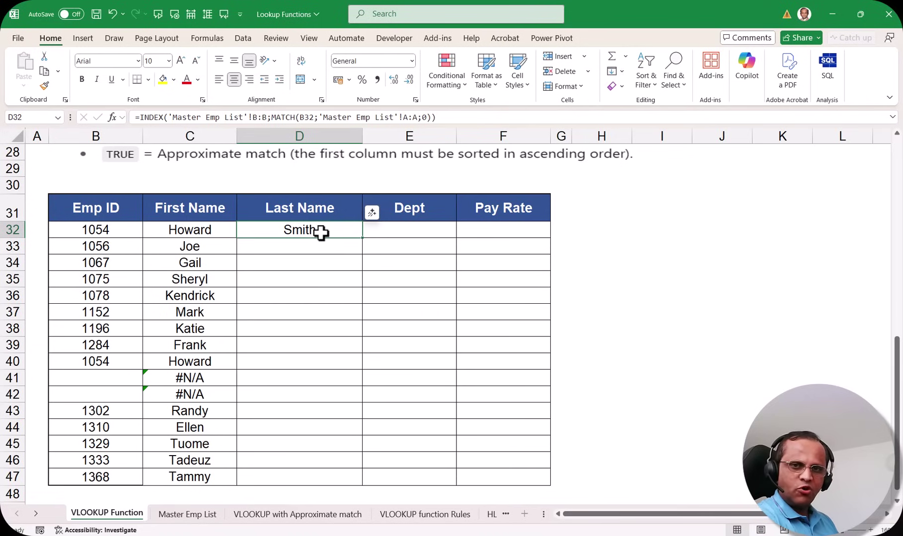
pyautogui.click(196, 515)
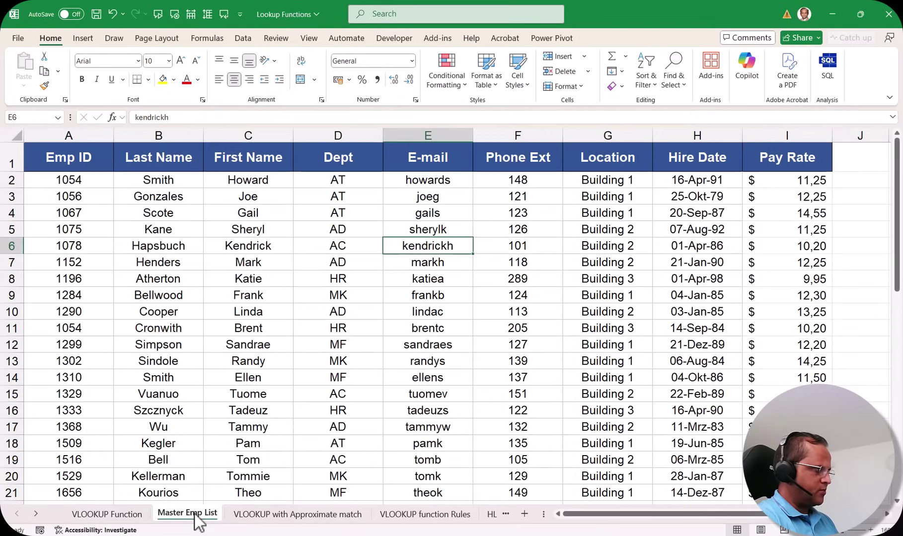
pyautogui.hotkey('ctrl', 'Home')
pyautogui.hotkey('ctrl', 'shift', 'Down')
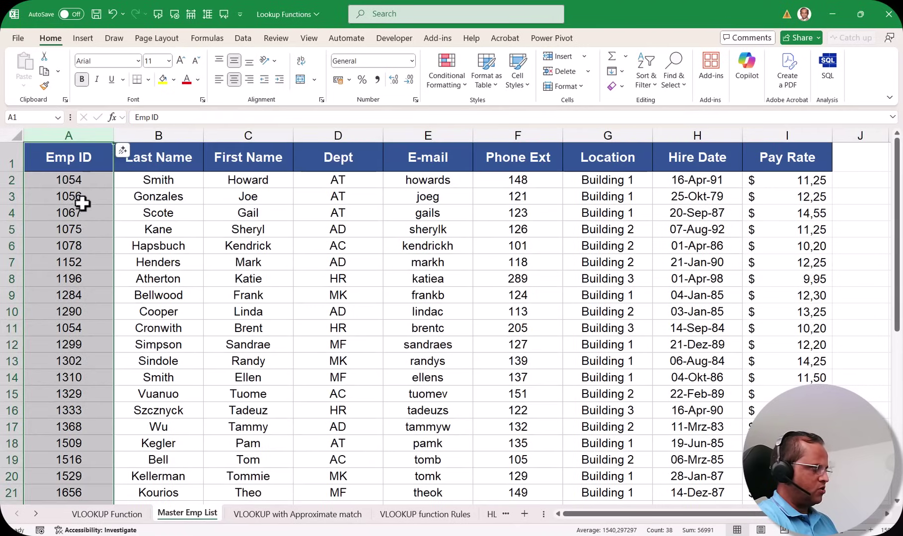
# Step: Cut the Emp ID column and insert it before Dept, then return to VLOOKUP Function
pyautogui.rightClick(92, 132)
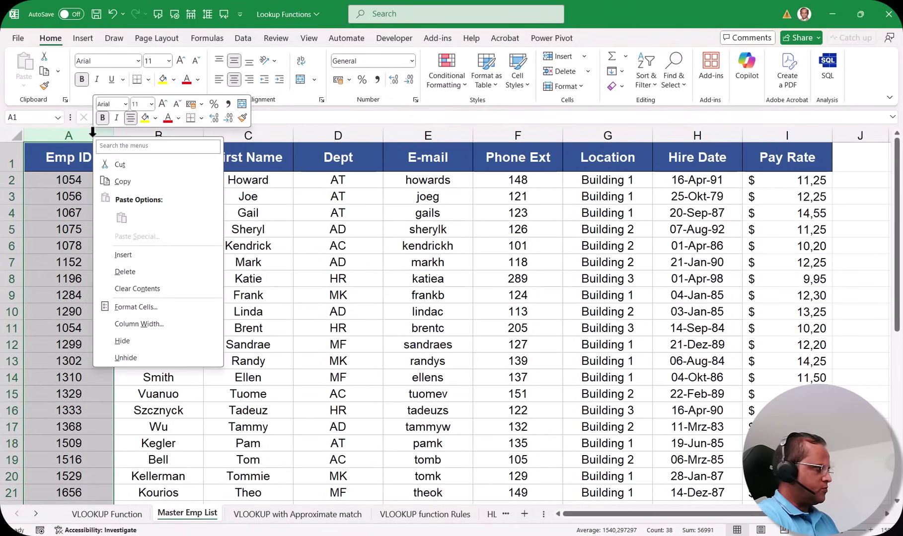
pyautogui.click(119, 165)
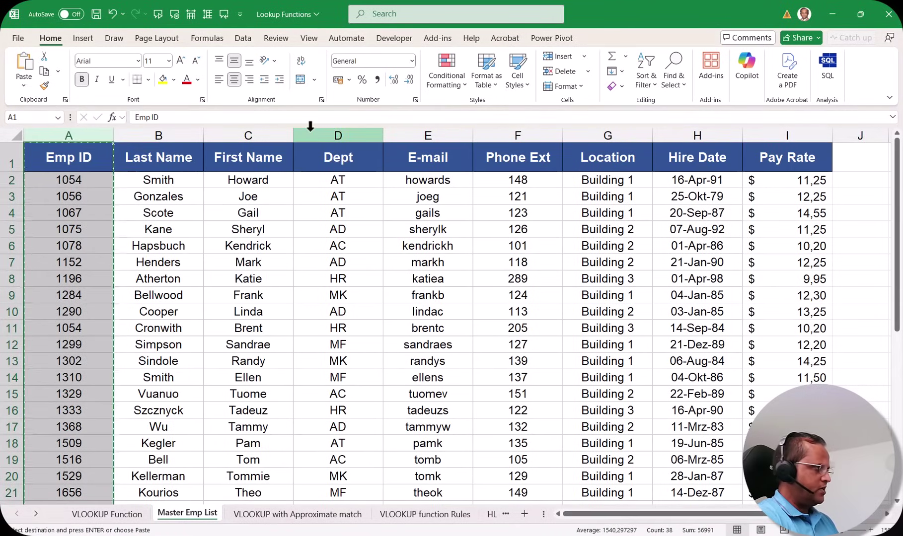
pyautogui.click(310, 128)
pyautogui.rightClick(312, 134)
pyautogui.click(356, 256)
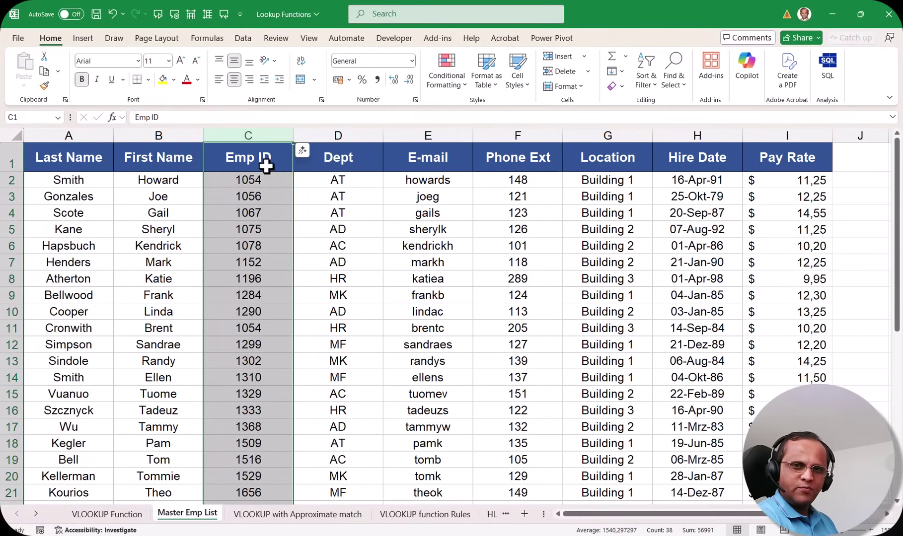
pyautogui.click(106, 515)
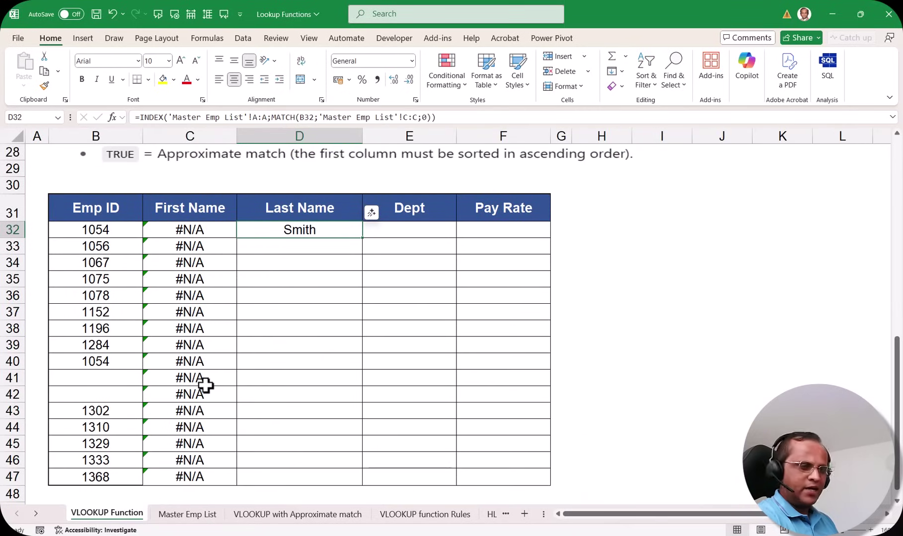
# Step: Compare the broken VLOOKUP in C32 with the working INDEX/MATCH in D32, then go to Master Emp List
pyautogui.doubleClick(196, 230)
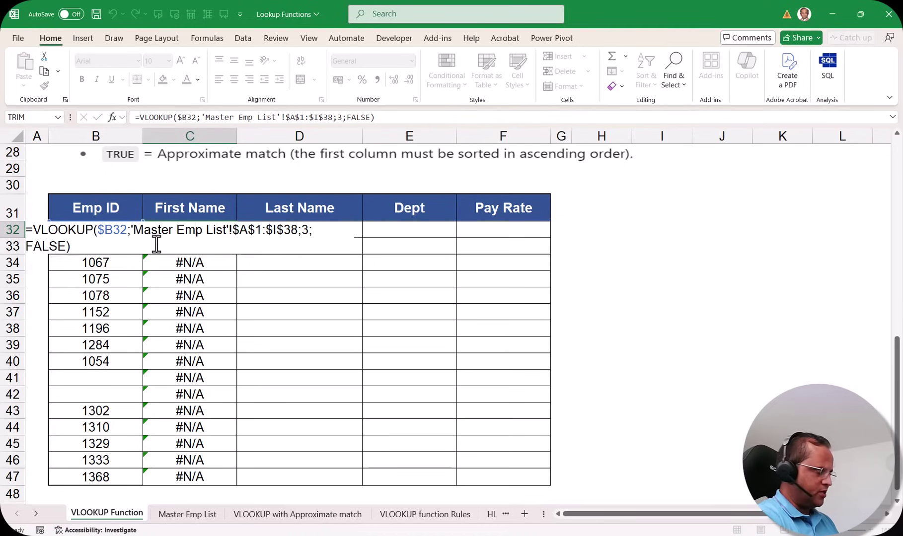
pyautogui.press('Escape')
pyautogui.click(201, 220)
pyautogui.click(328, 230)
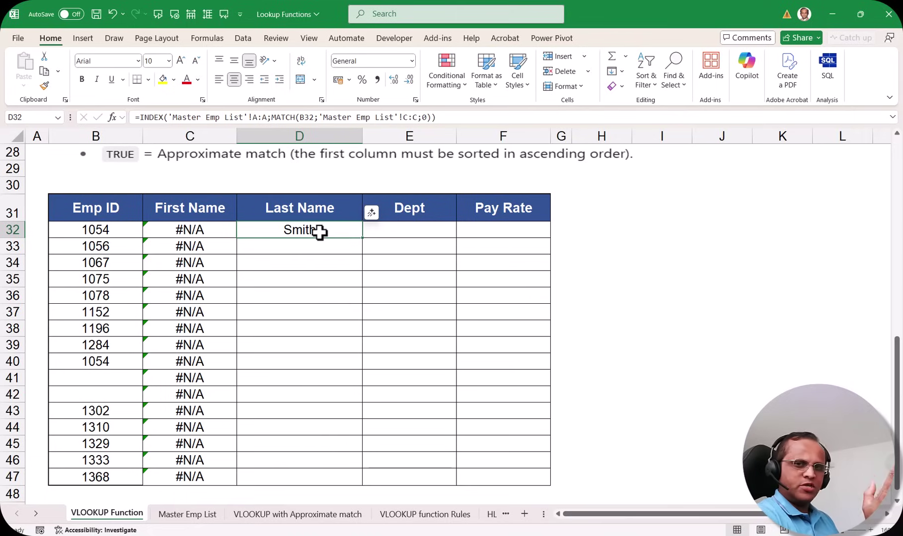
pyautogui.click(206, 515)
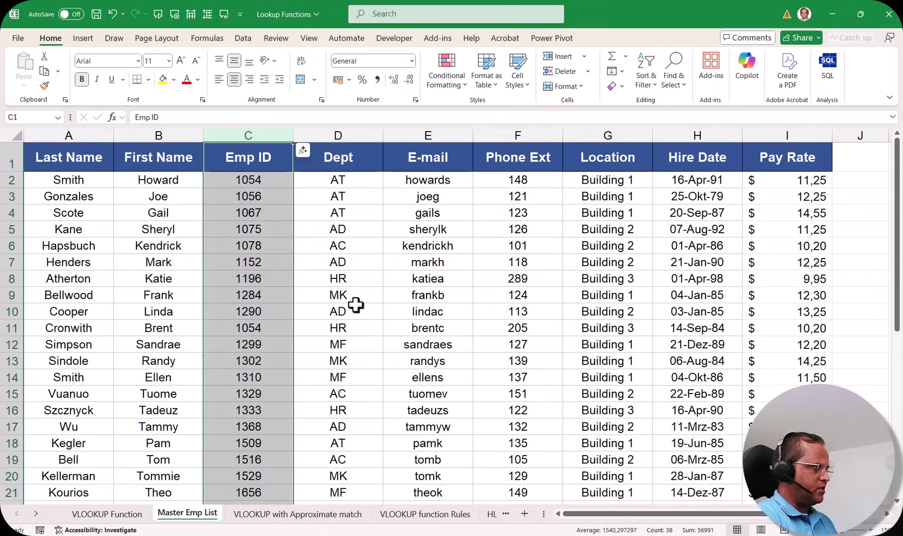
# Step: Cut the Last Name column and insert it before Phone Ext as column E, then return to VLOOKUP Function
pyautogui.click(92, 135)
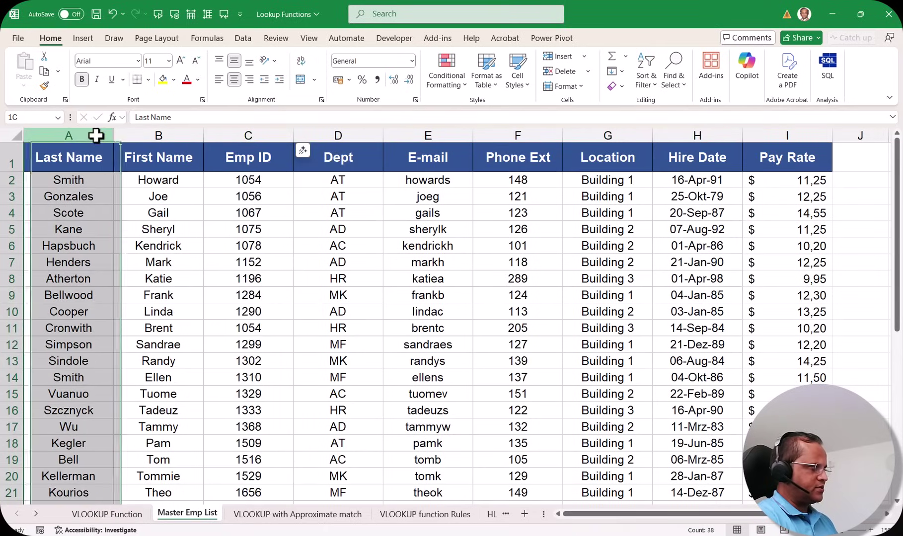
pyautogui.rightClick(87, 135)
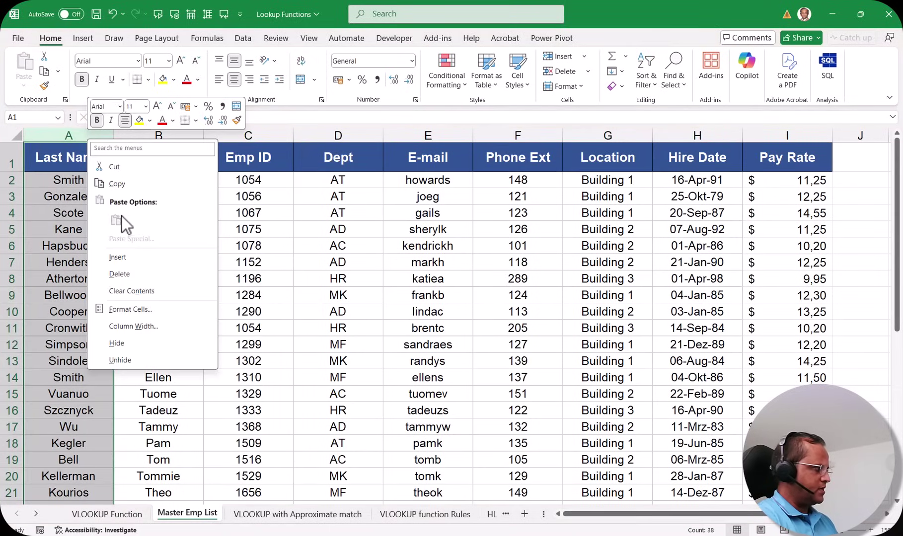
pyautogui.click(124, 182)
pyautogui.click(535, 135)
pyautogui.rightClick(534, 135)
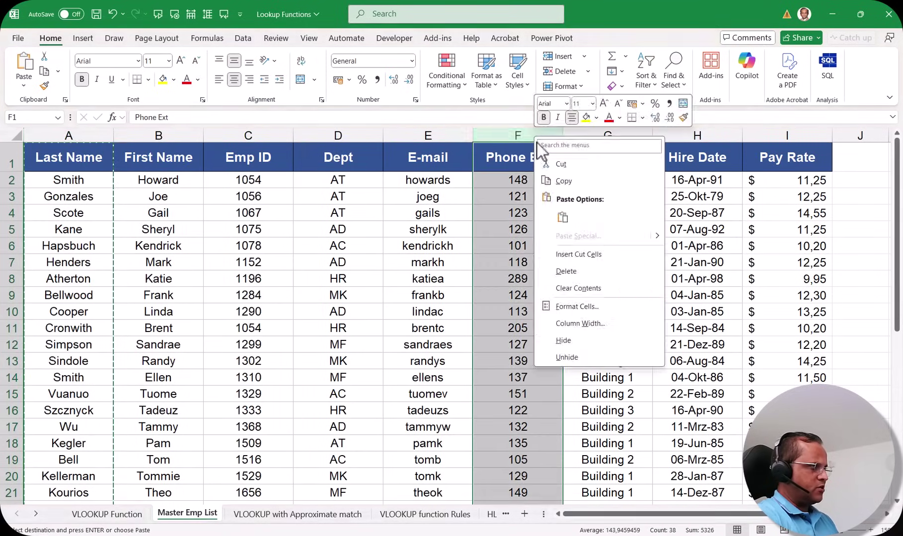
pyautogui.click(586, 254)
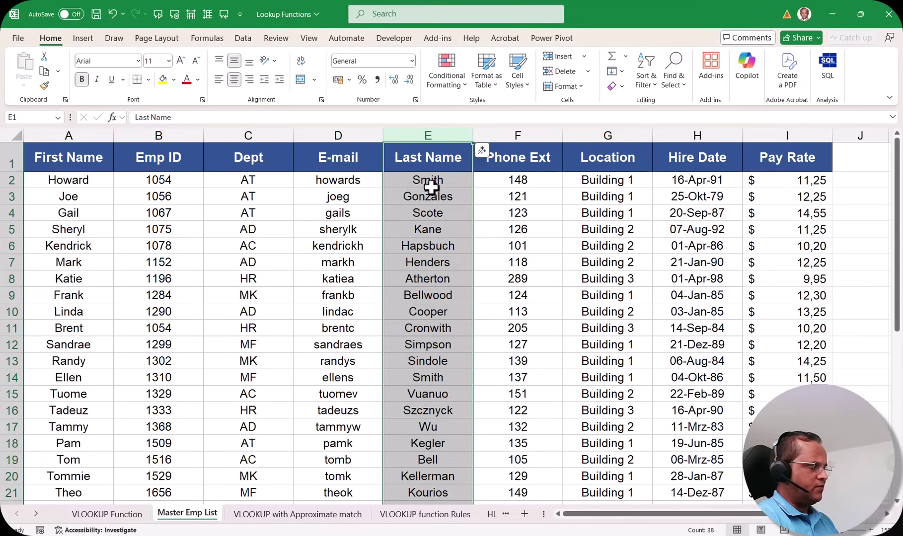
pyautogui.click(188, 135)
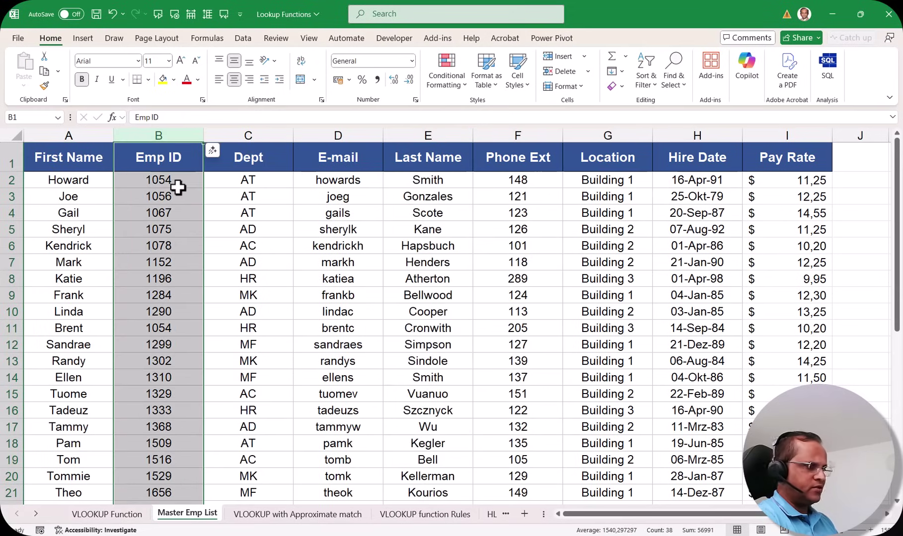
pyautogui.click(420, 134)
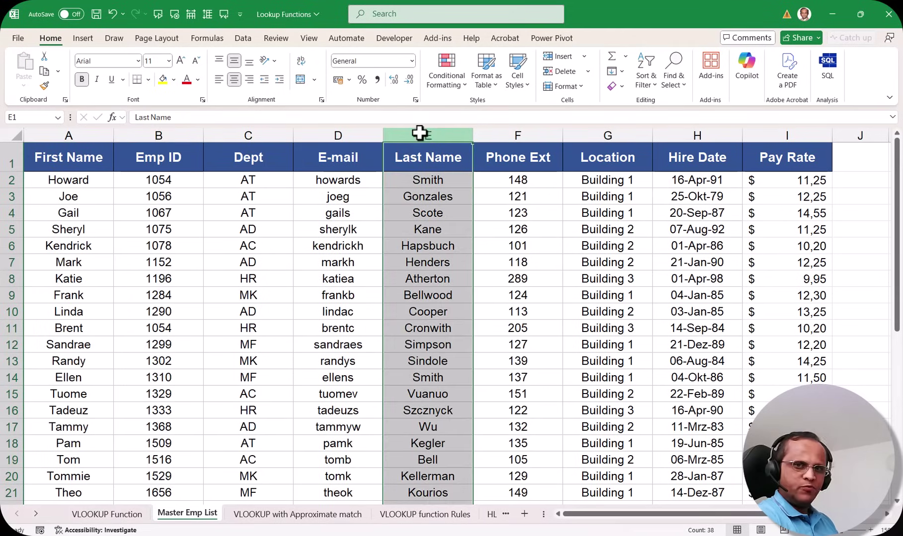
pyautogui.click(118, 520)
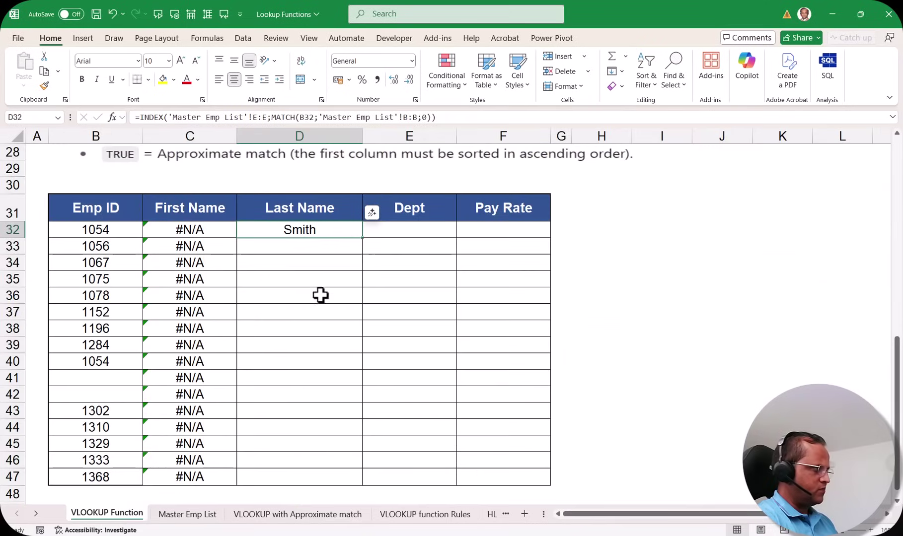